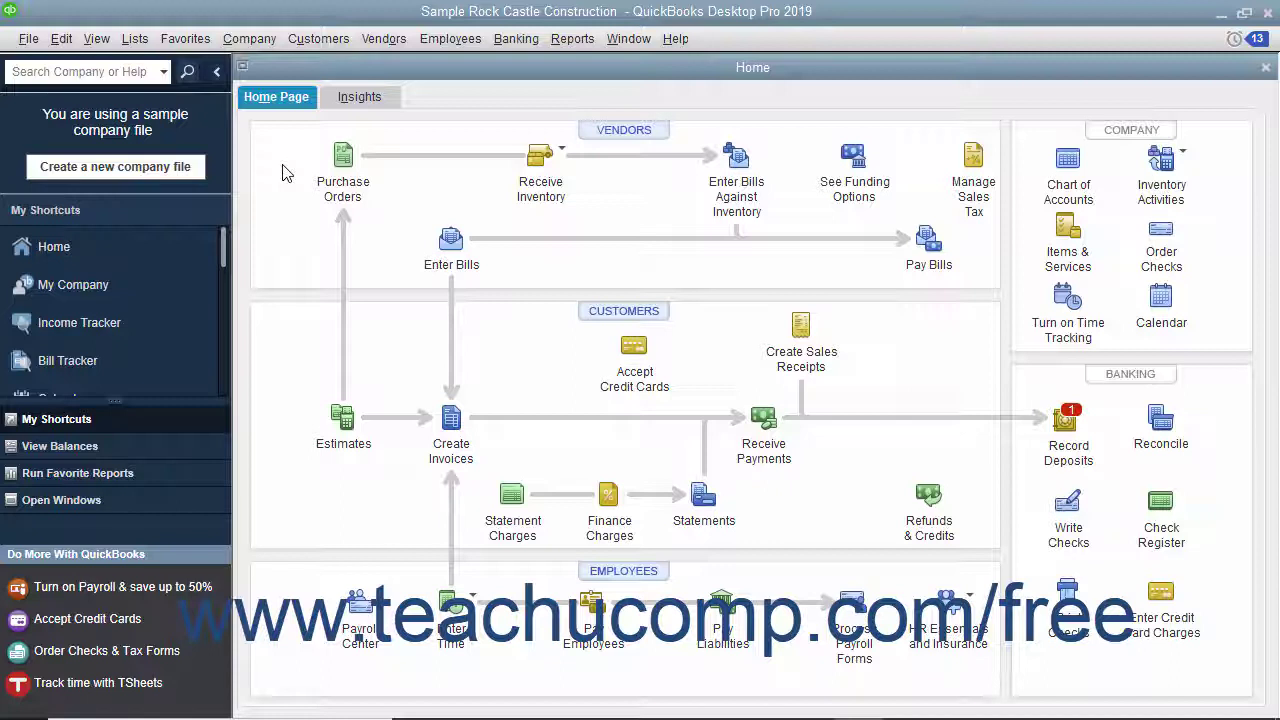
- Open Enter Vehicle Mileage, select the 2002 Ford Truck, and briefly view the Vehicle List
{"action": "left_click", "coordinate": [250, 38]}
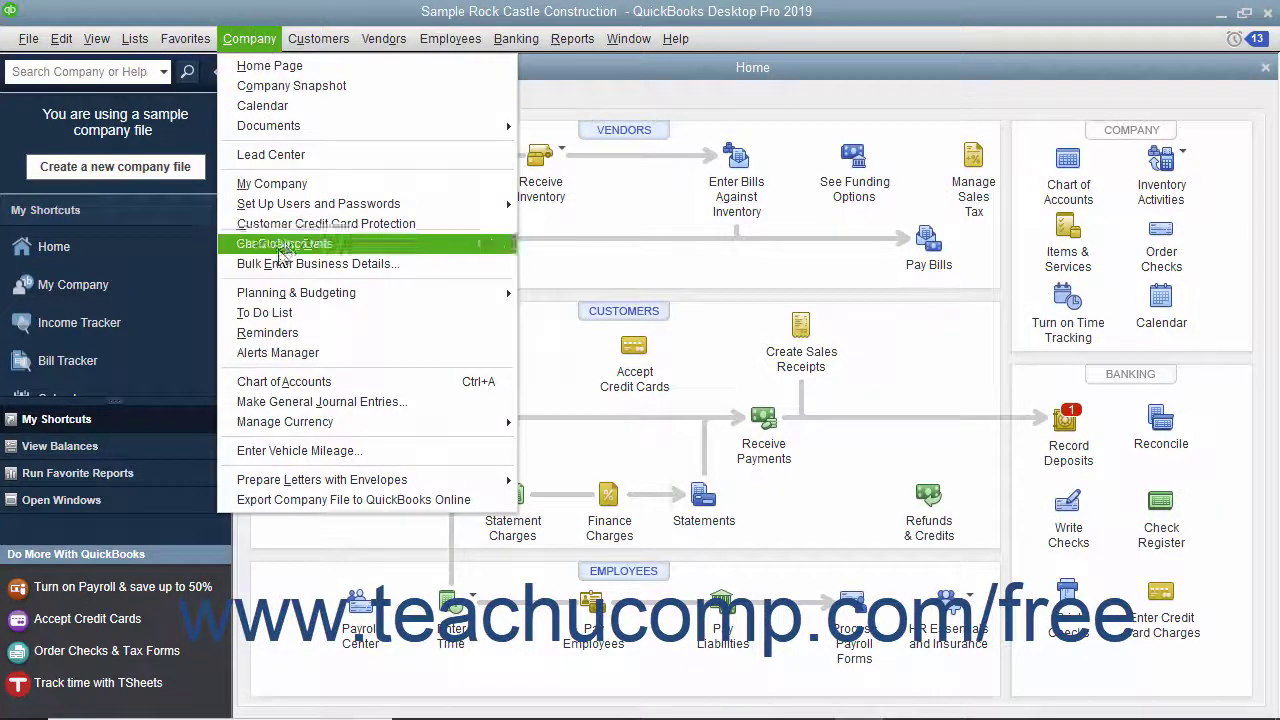
{"action": "left_click", "coordinate": [306, 452]}
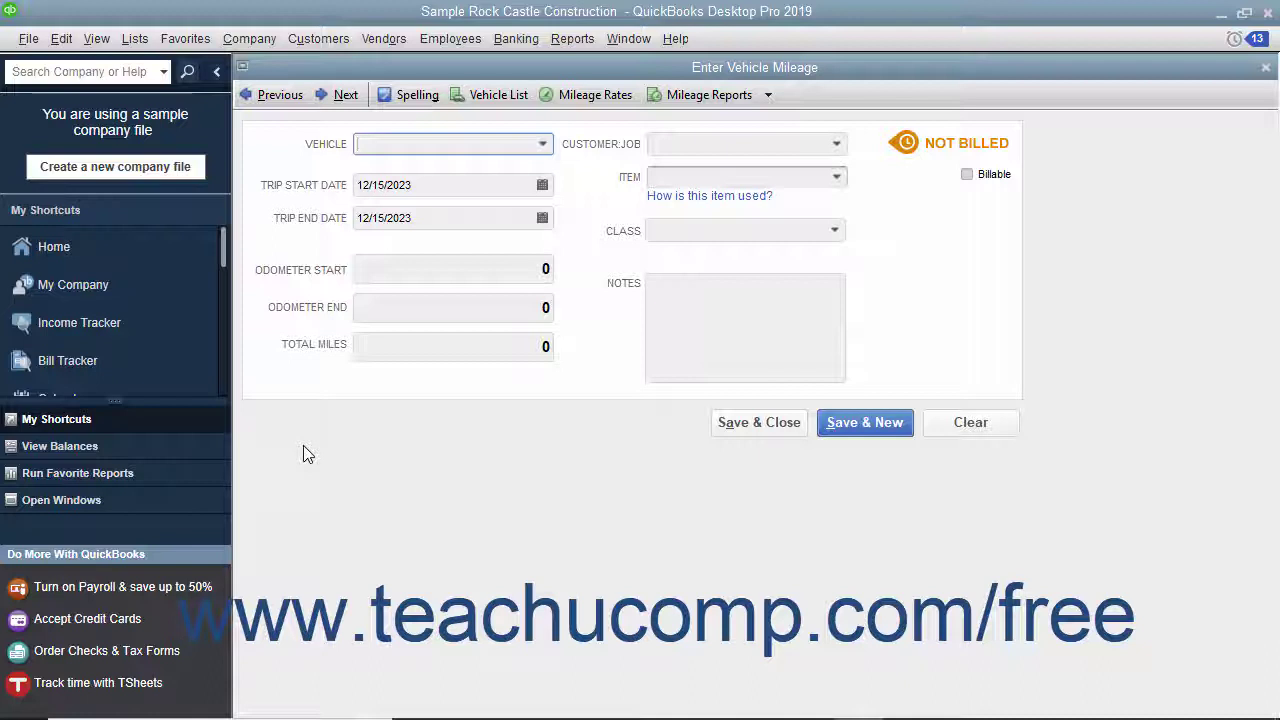
{"action": "left_click", "coordinate": [543, 146]}
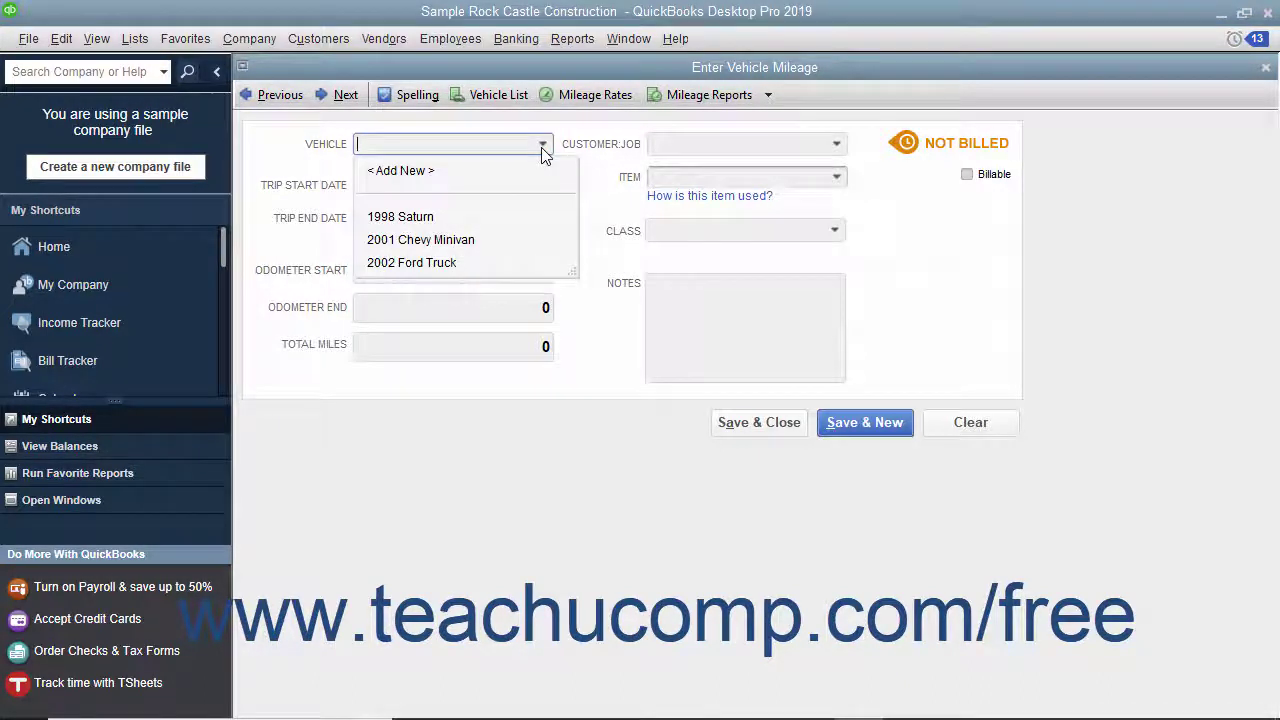
{"action": "left_click", "coordinate": [455, 263]}
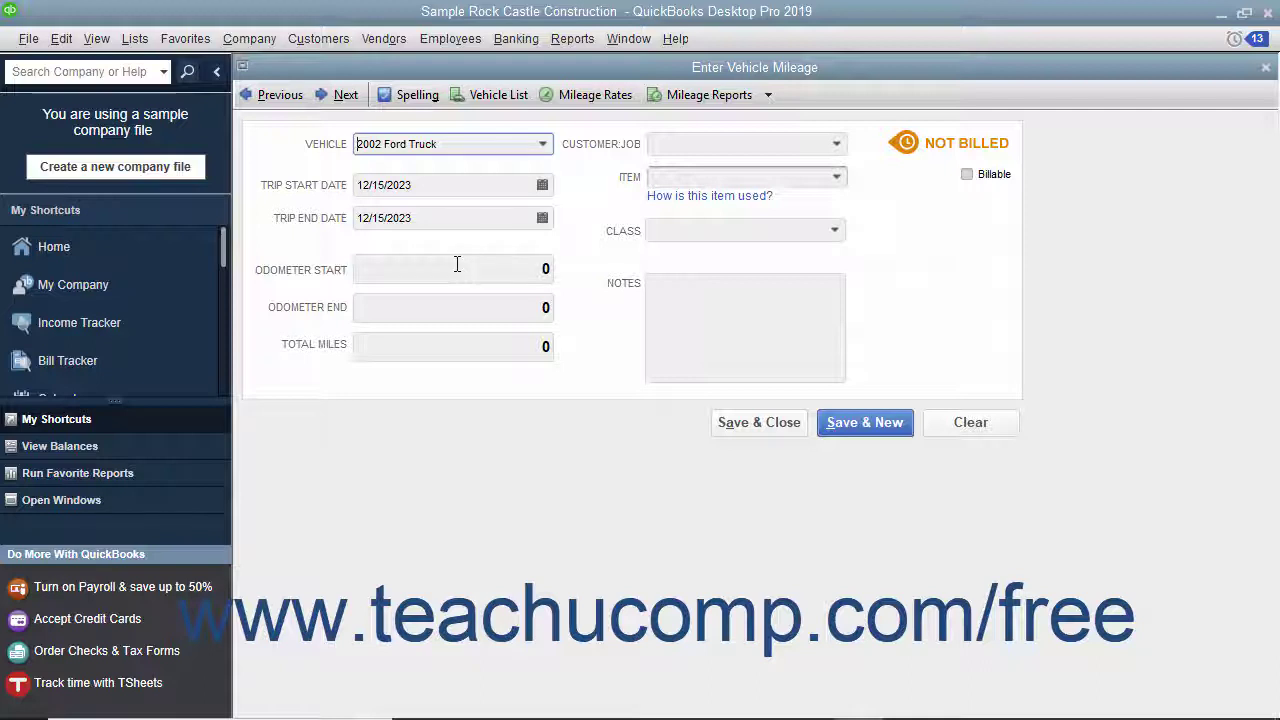
{"action": "left_click", "coordinate": [492, 95]}
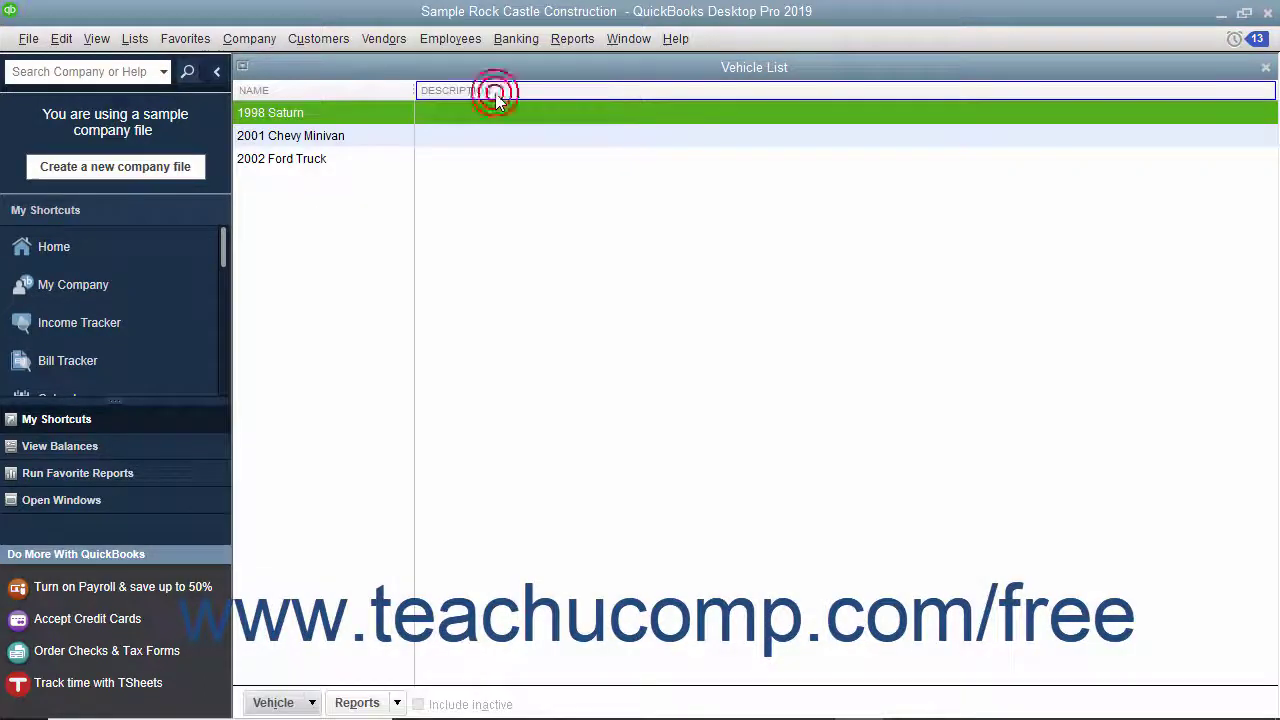
{"action": "left_click", "coordinate": [1265, 67]}
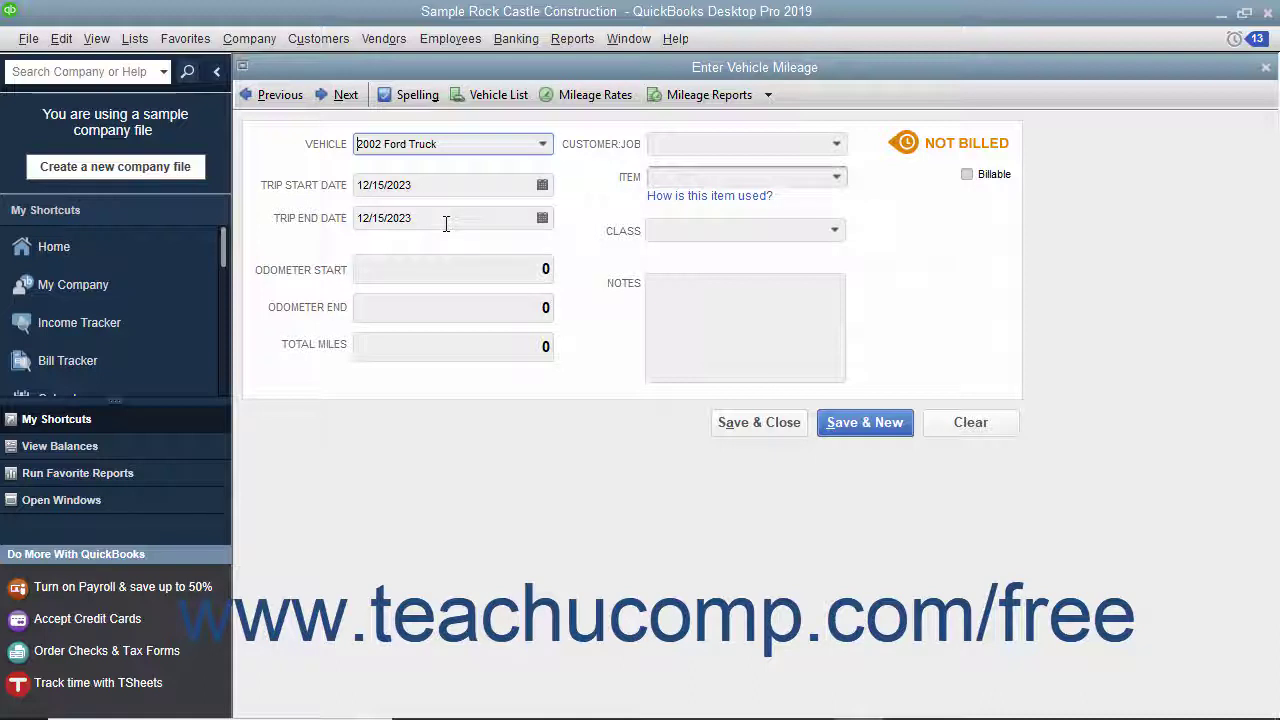
- Set both trip start and end dates to 12/18/2023
{"action": "left_click", "coordinate": [542, 184]}
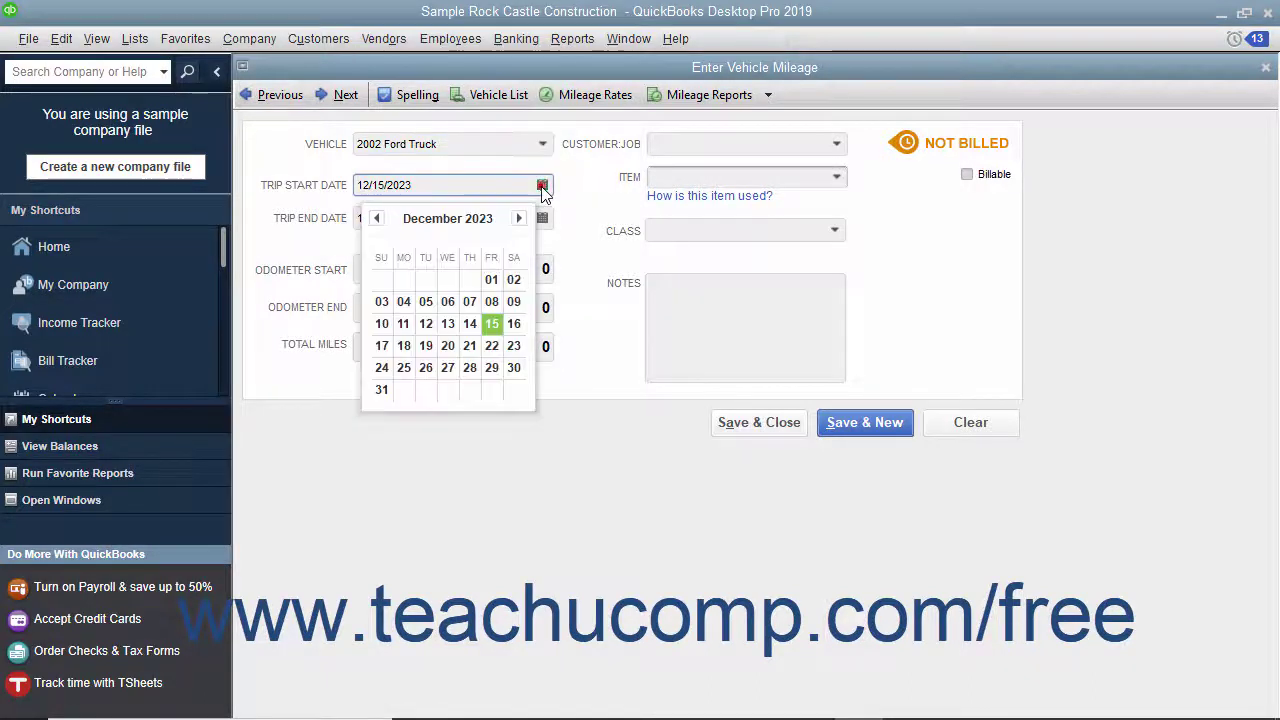
{"action": "left_click", "coordinate": [403, 345]}
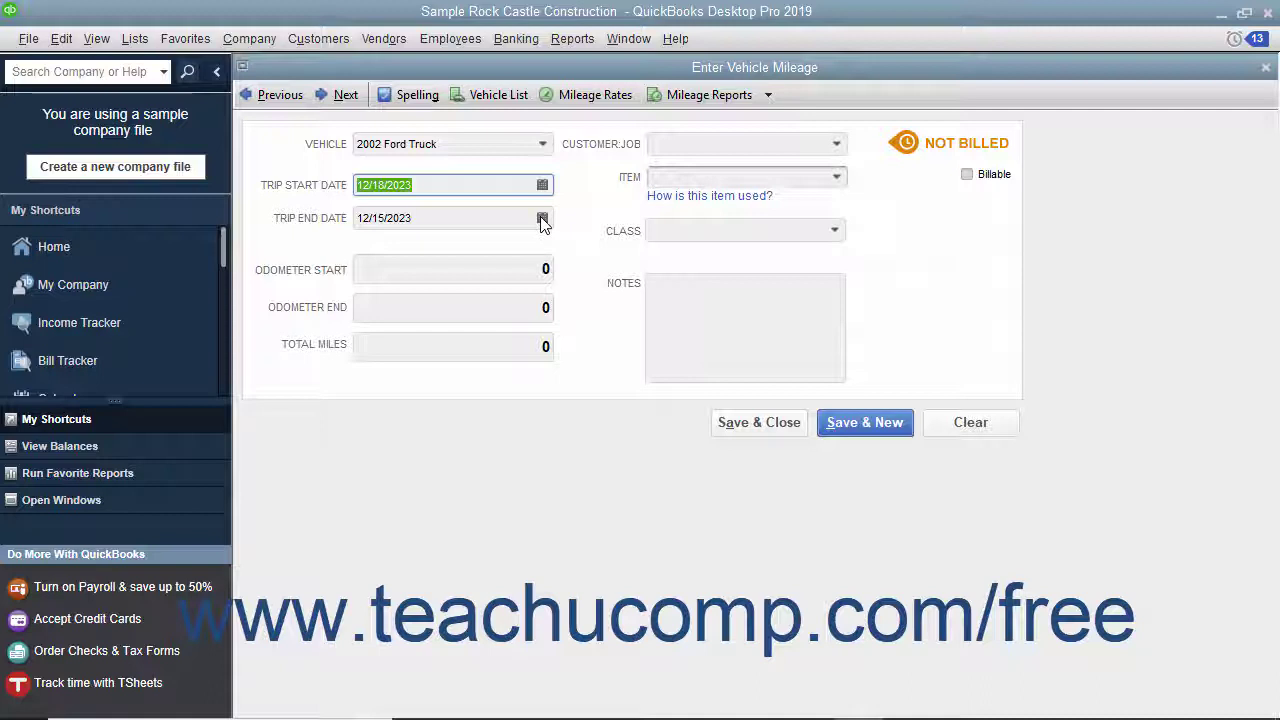
{"action": "left_click", "coordinate": [542, 218]}
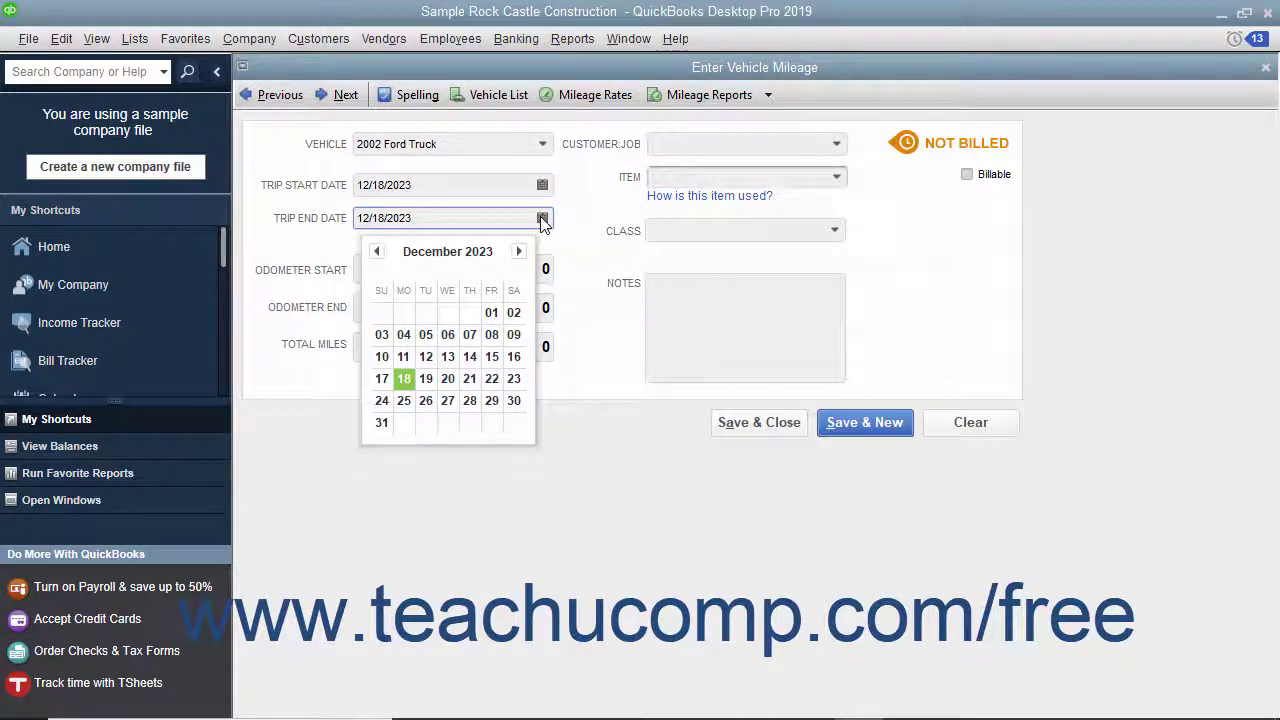
{"action": "left_click", "coordinate": [403, 378]}
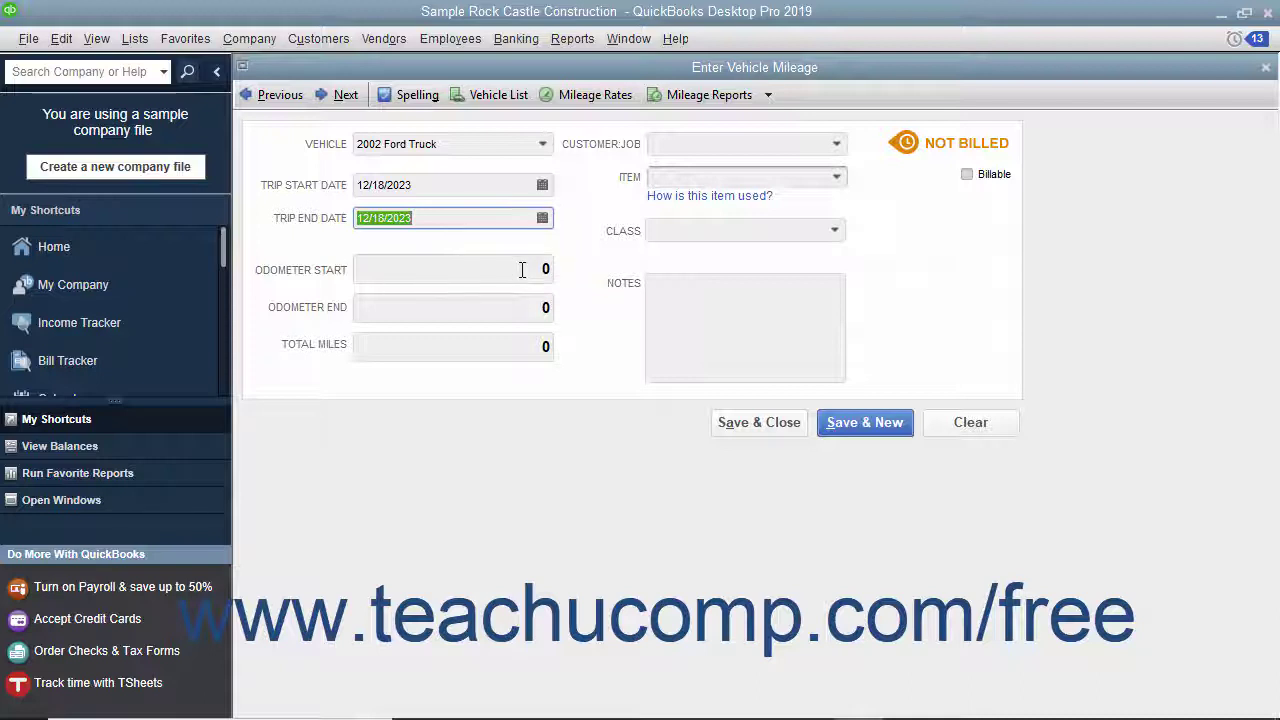
- Enter odometer start 100000 and end 100,050 for 50 total miles
{"action": "left_click", "coordinate": [521, 269]}
{"action": "type", "text": "100000"}
{"action": "key", "text": "Tab"}
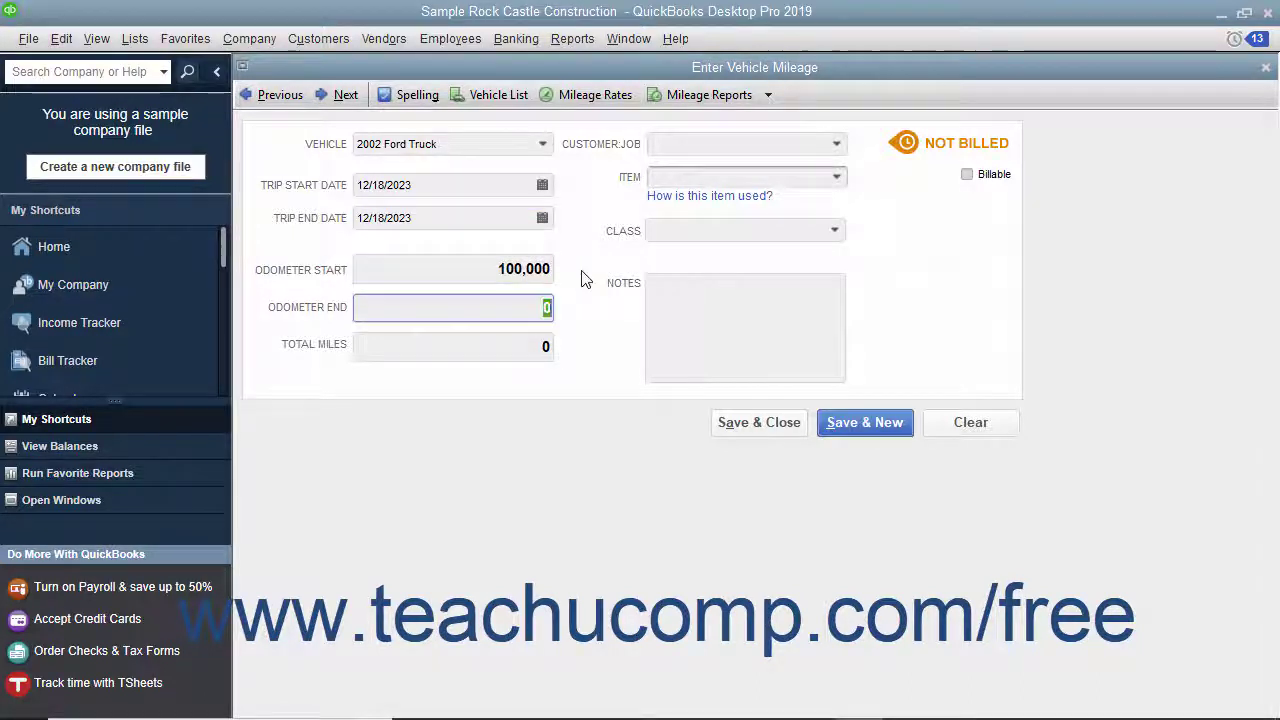
{"action": "type", "text": "100,050"}
{"action": "key", "text": "Tab"}
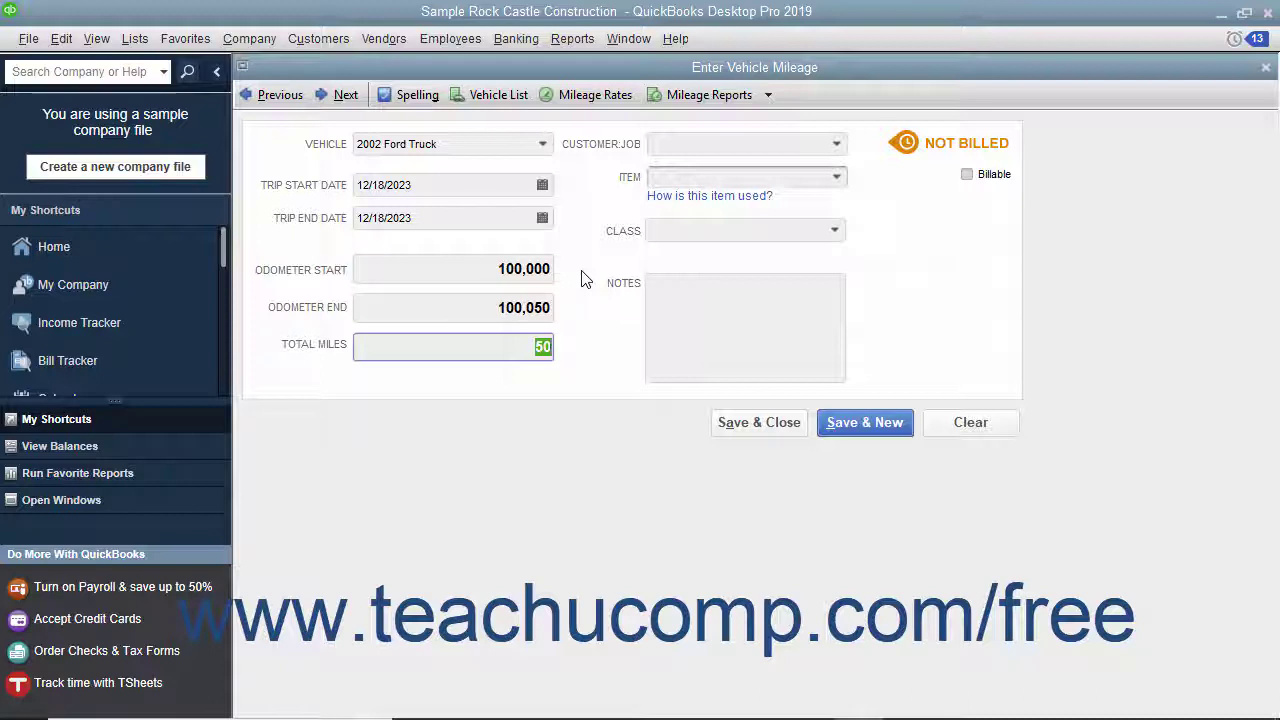
{"action": "left_click", "coordinate": [524, 346]}
- Mark the trip billable to Babcock's Music Shop:Studio Repairs with the Mileage item
{"action": "left_click", "coordinate": [968, 175]}
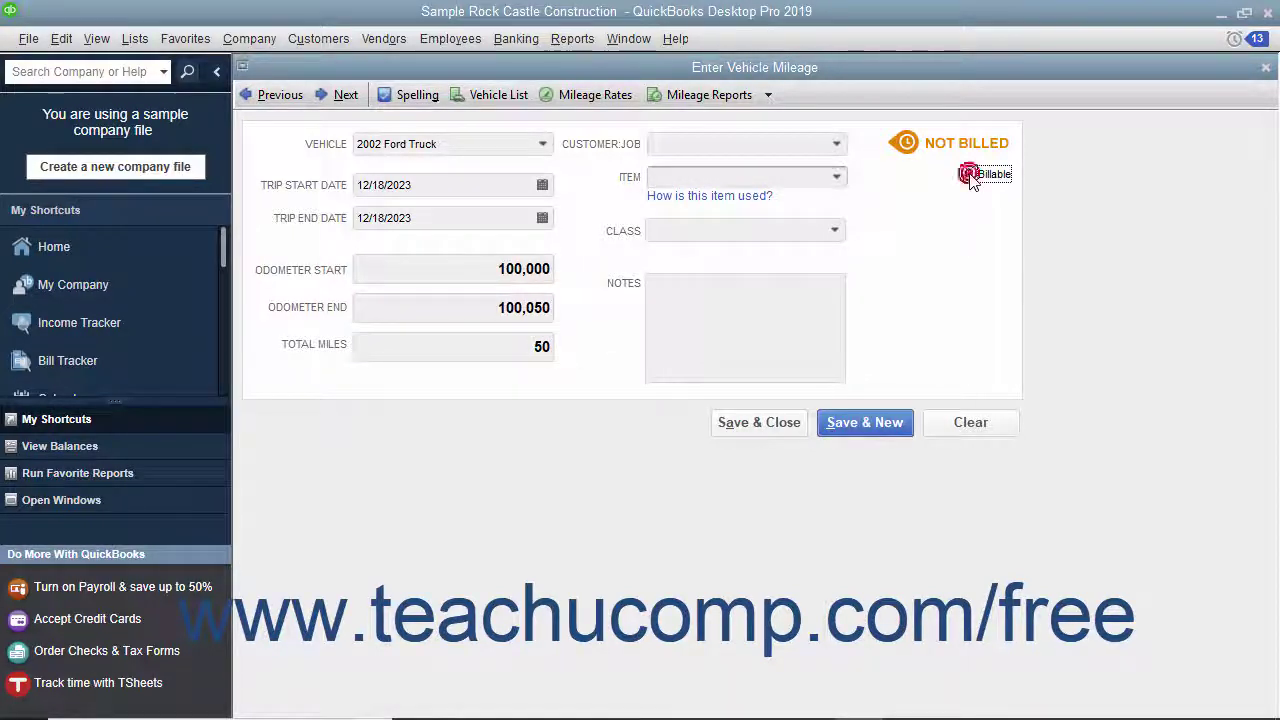
{"action": "left_click", "coordinate": [836, 144]}
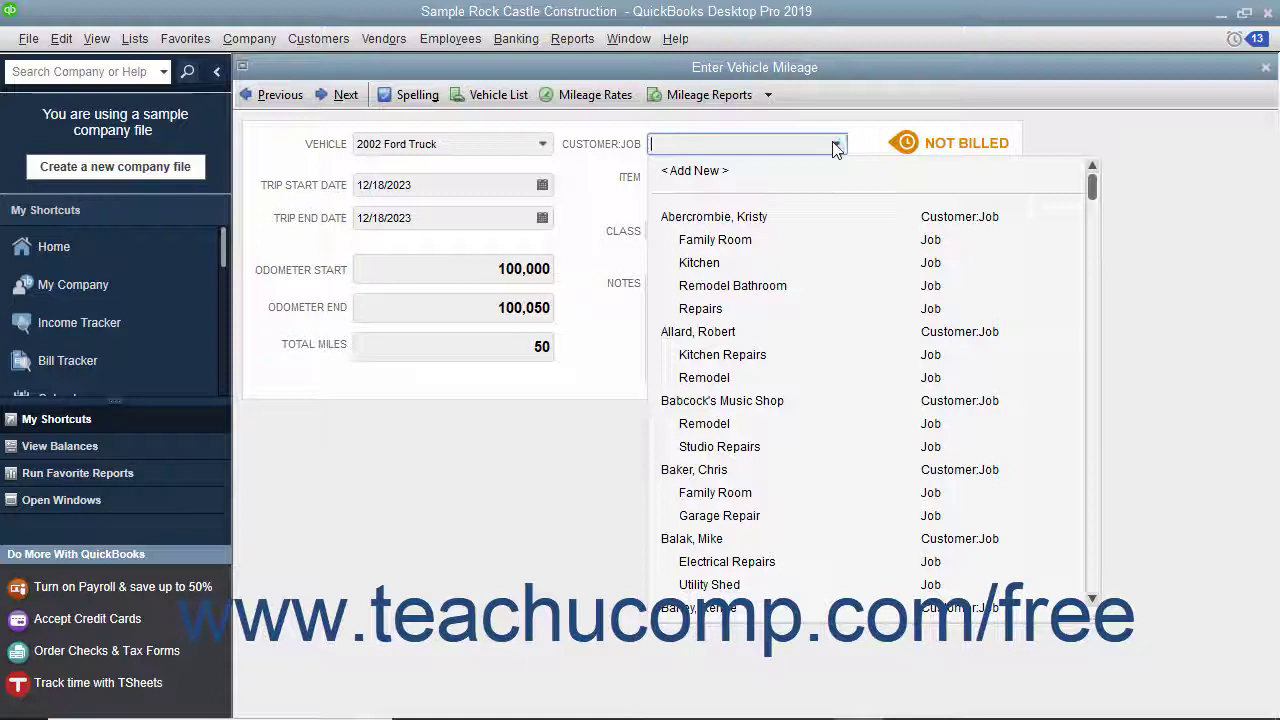
{"action": "left_click", "coordinate": [722, 447]}
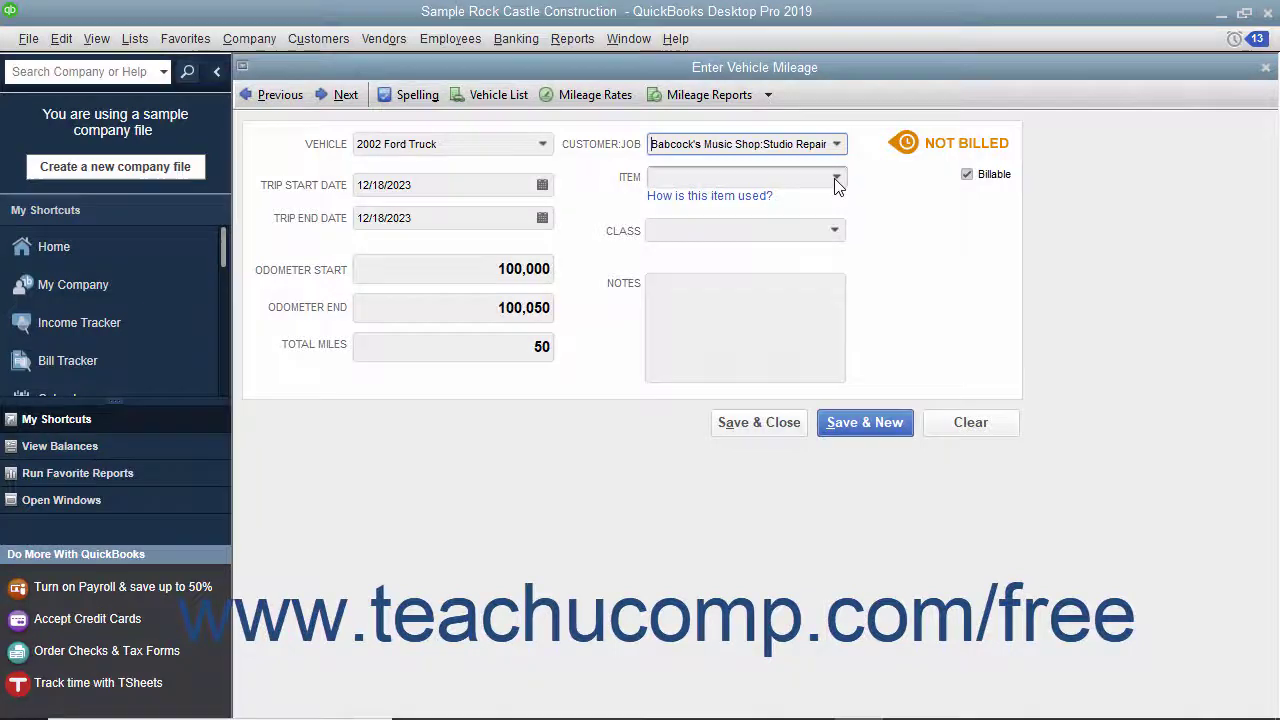
{"action": "left_click", "coordinate": [837, 180]}
{"action": "left_click", "coordinate": [622, 412]}
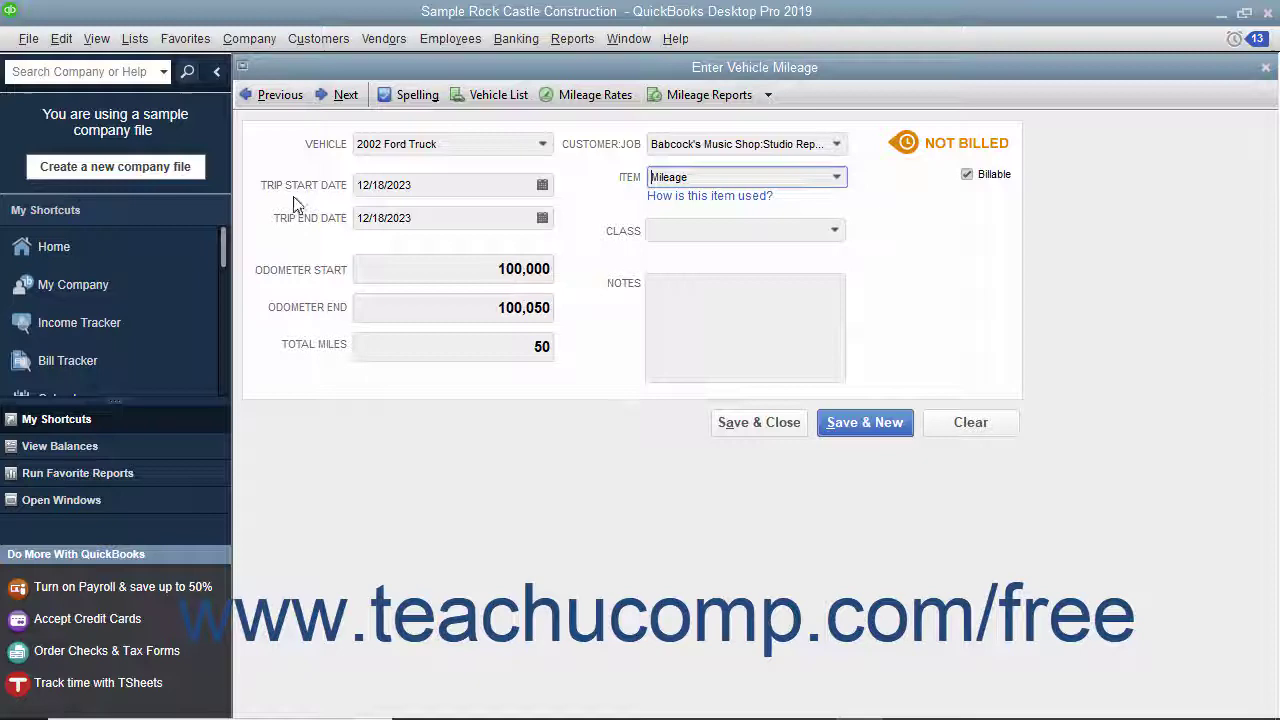
{"action": "left_click", "coordinate": [148, 40]}
{"action": "left_click", "coordinate": [160, 86]}
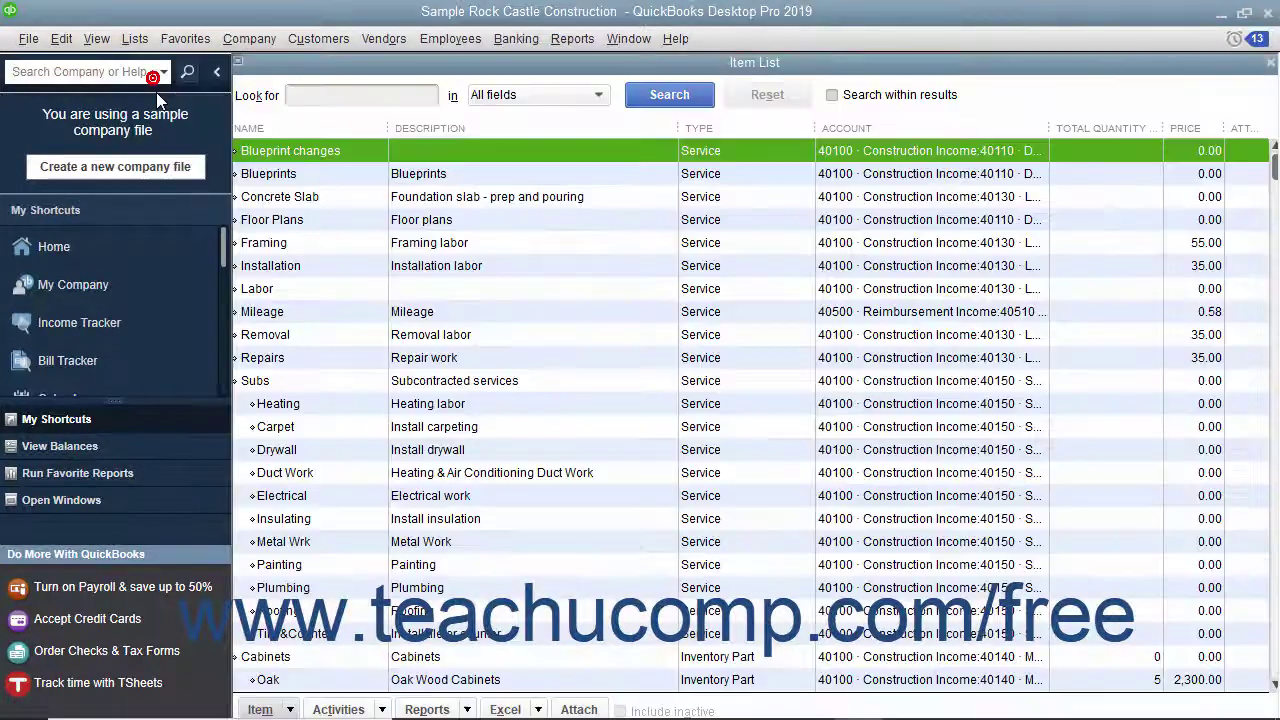
{"action": "double_click", "coordinate": [290, 314]}
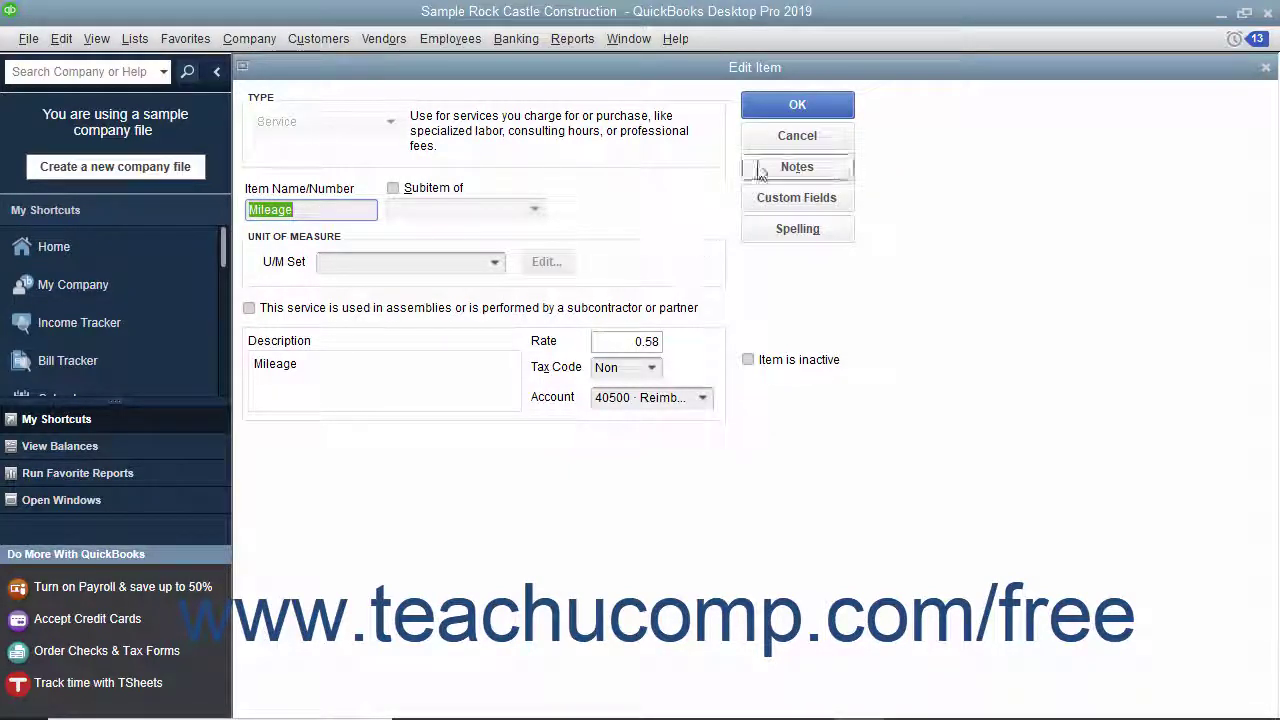
{"action": "left_click", "coordinate": [797, 135]}
{"action": "left_click", "coordinate": [1266, 67]}
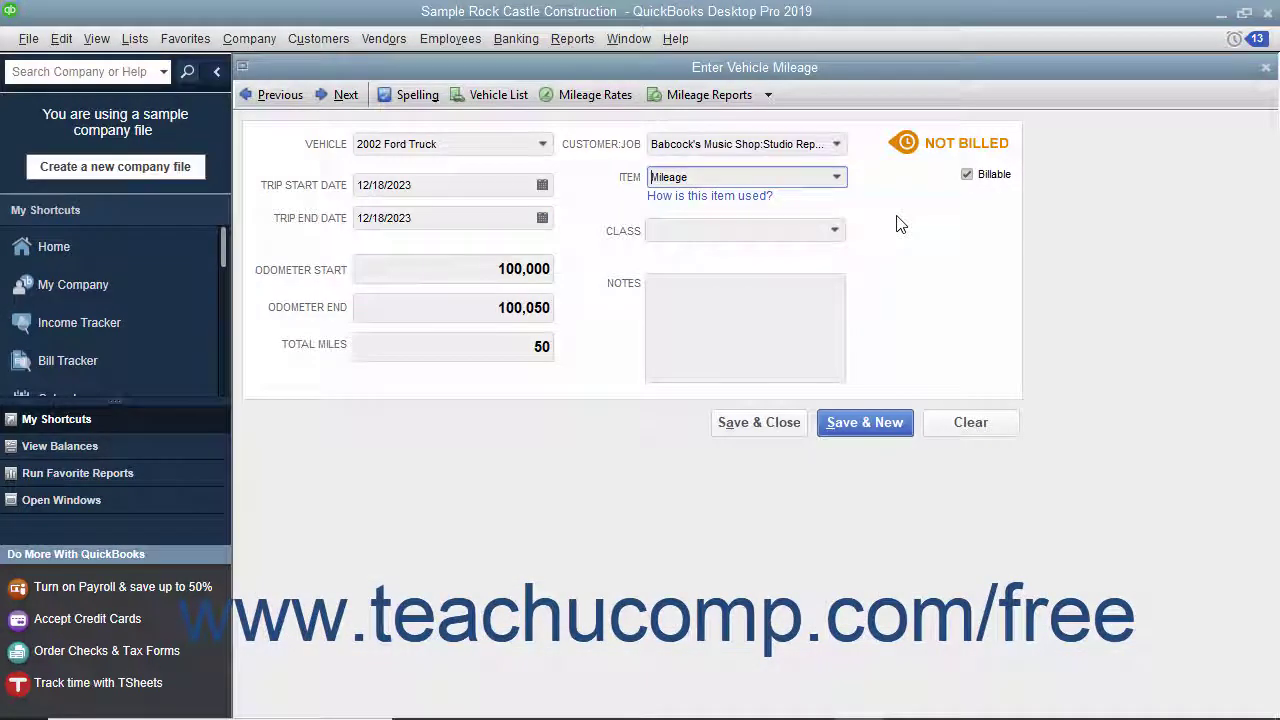
{"action": "left_click", "coordinate": [649, 298]}
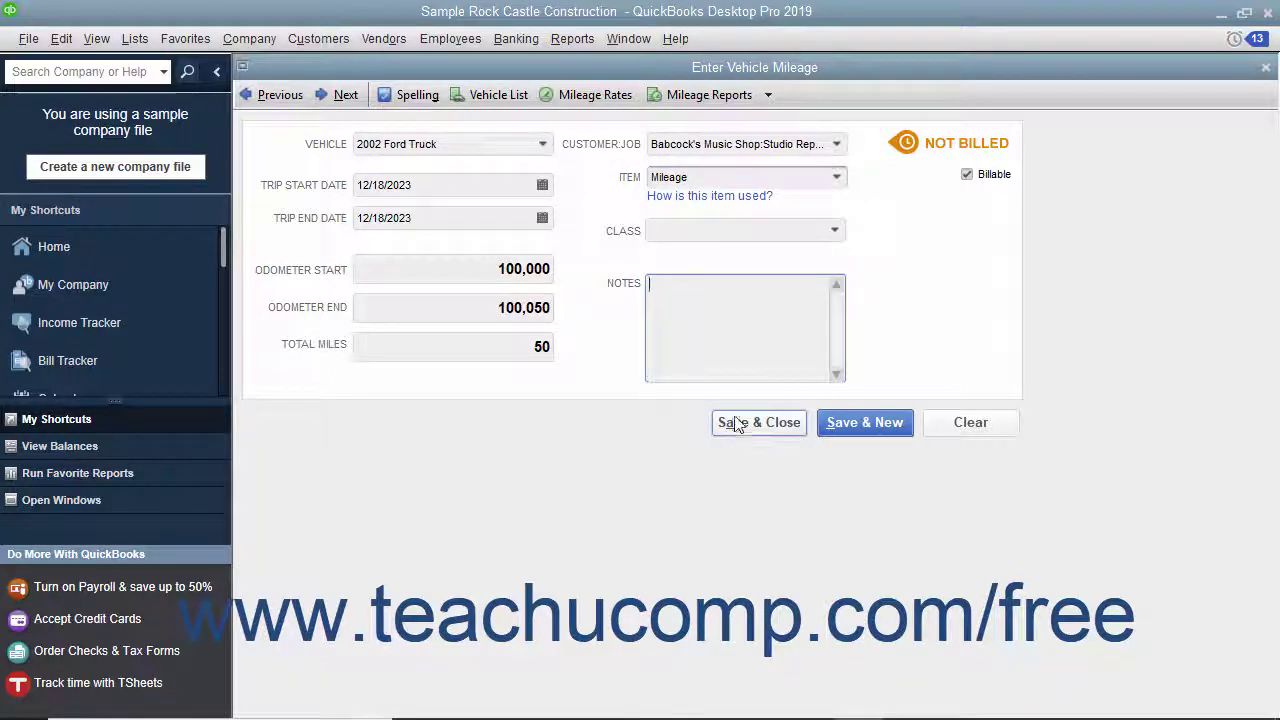
- Open Mileage Rates and inspect the 0.58 rate effective 01/01/2019
{"action": "left_click", "coordinate": [622, 97]}
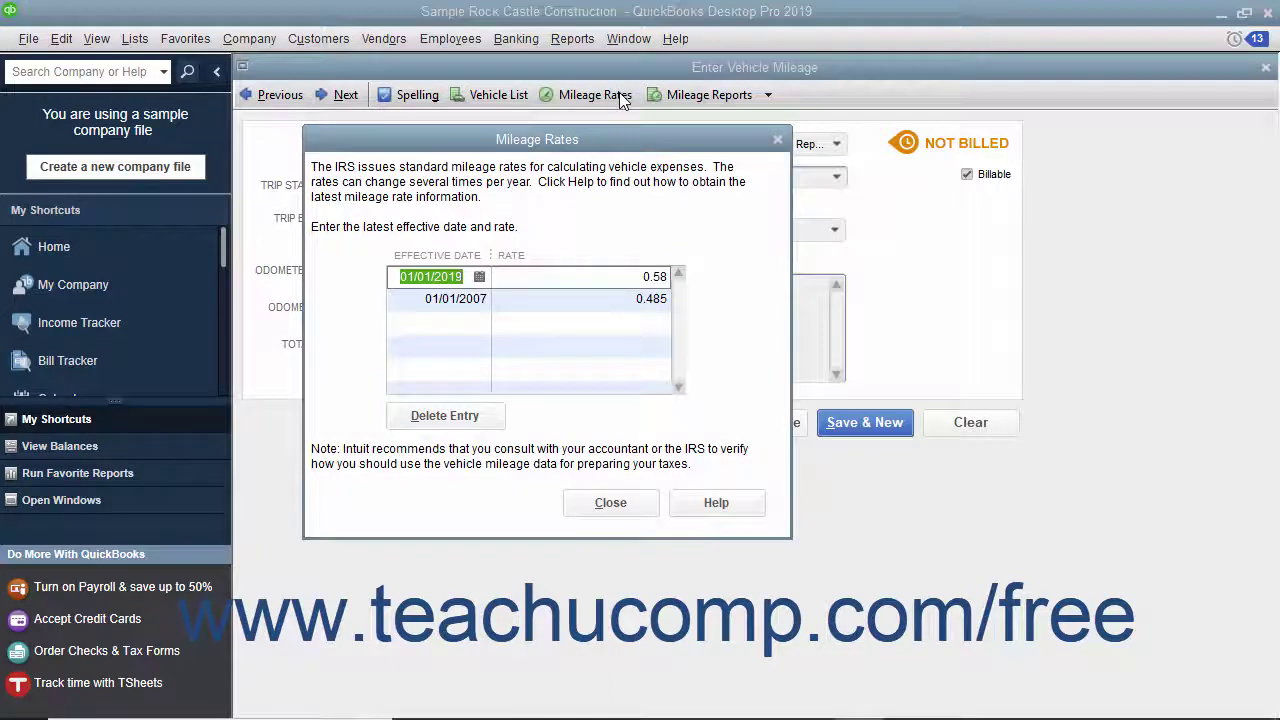
{"action": "left_click", "coordinate": [443, 276]}
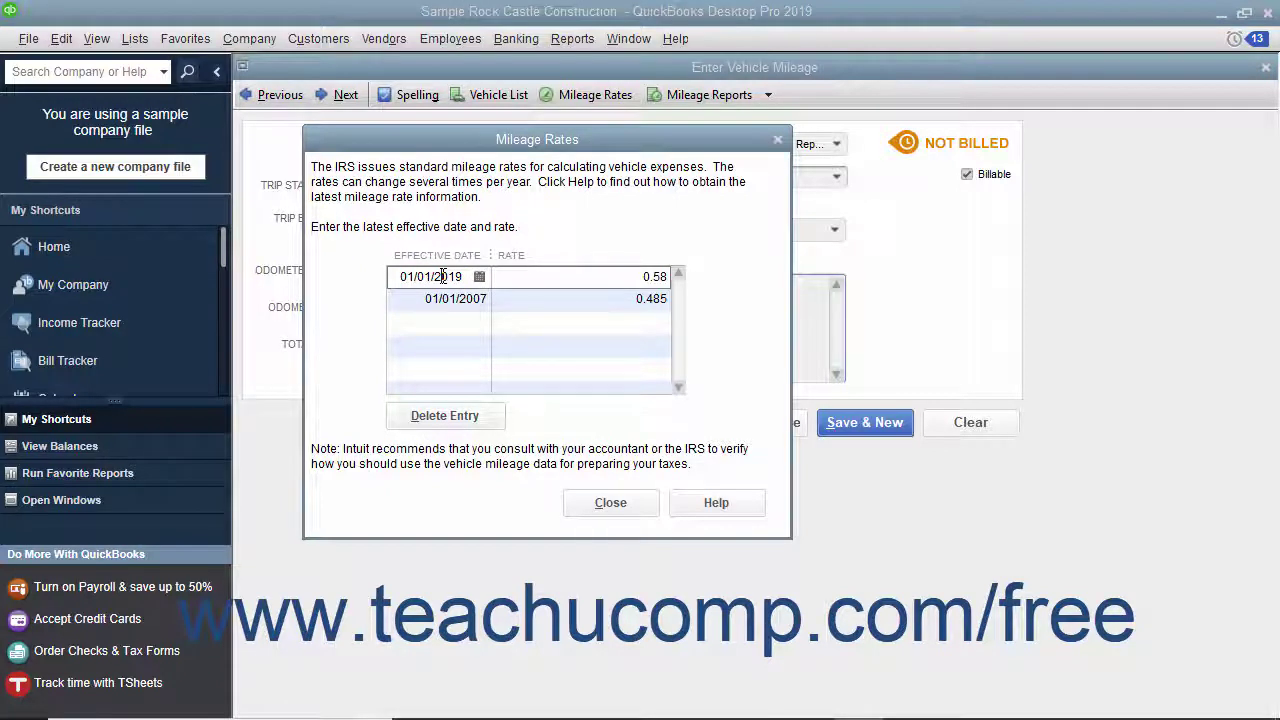
{"action": "left_click", "coordinate": [529, 282]}
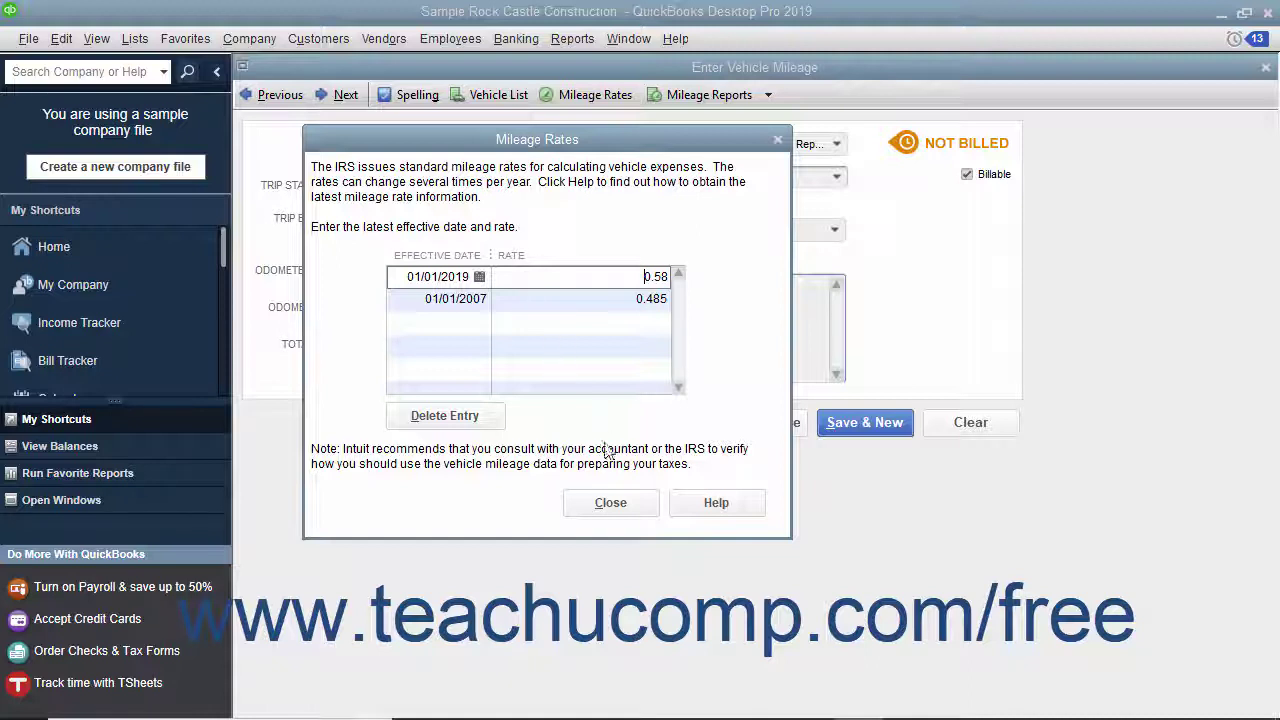
- Close the Mileage Rates dialog, returning to the 50-mile Ford Truck entry
{"action": "left_click", "coordinate": [612, 503]}
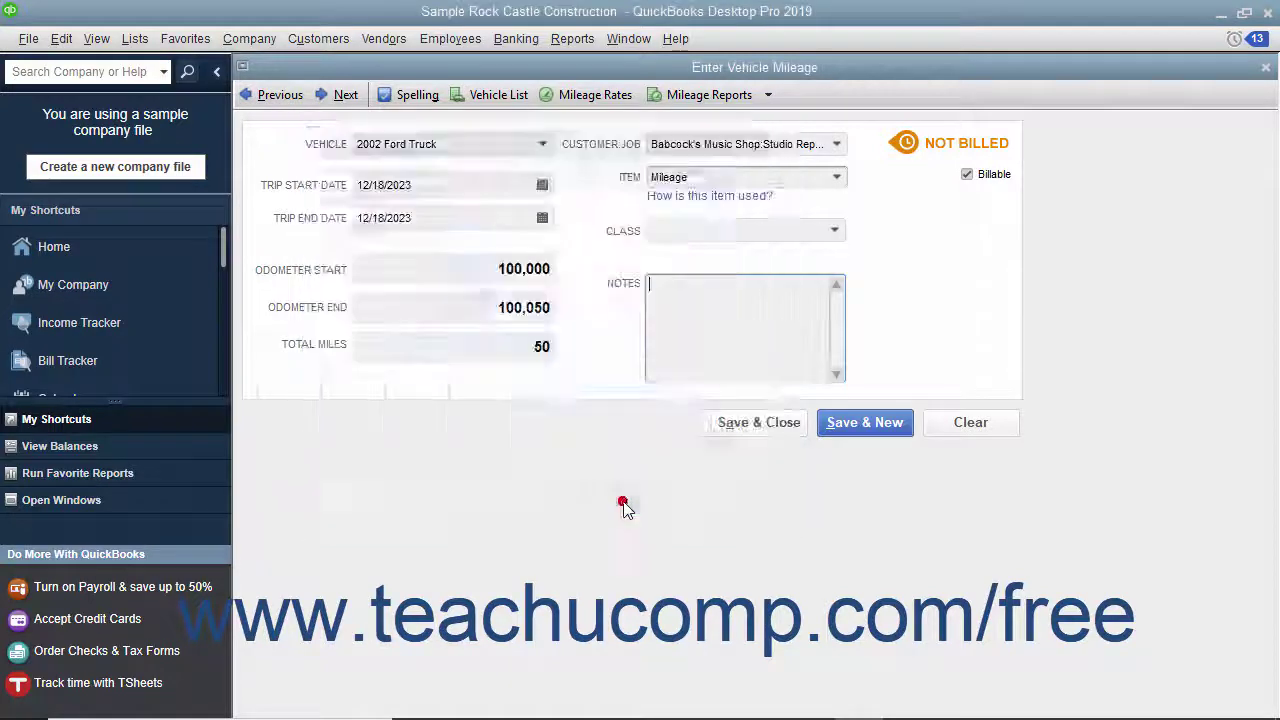